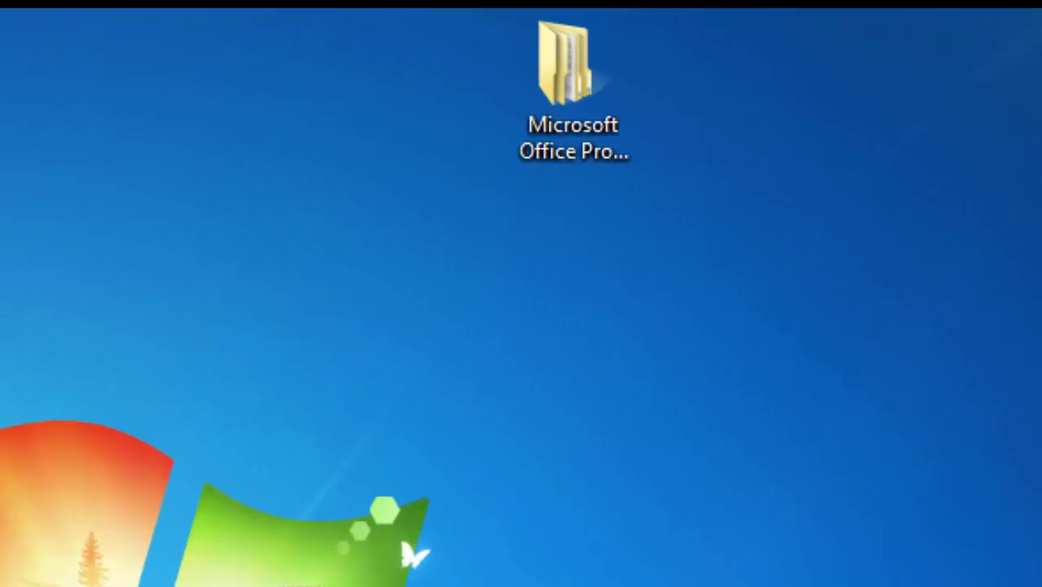
Step: Open the Microsoft Office ProPlus 2013 folder on the desktop and check the computer's system type in System Information
double_click(564, 124)
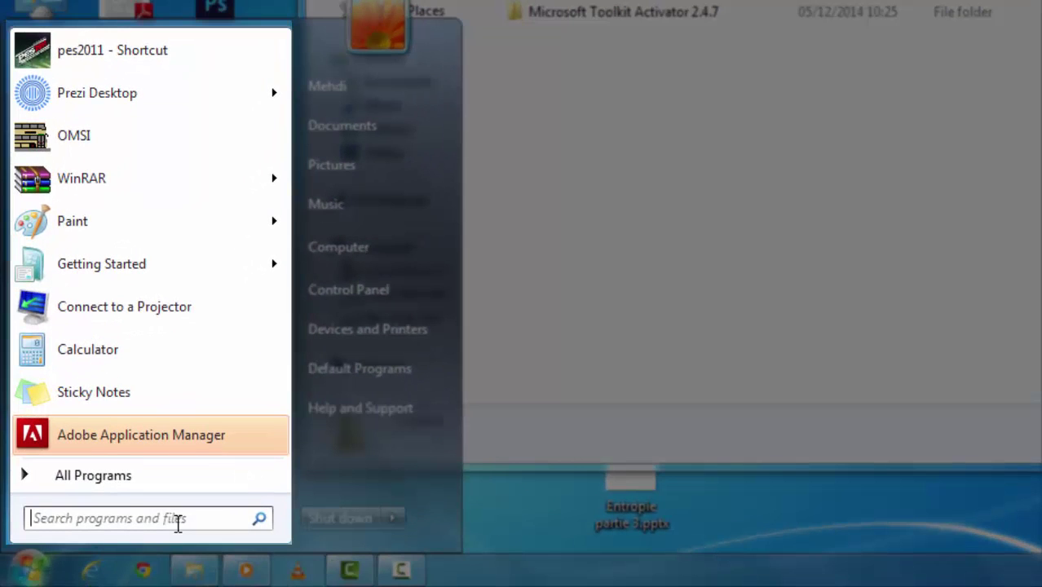
click(177, 522)
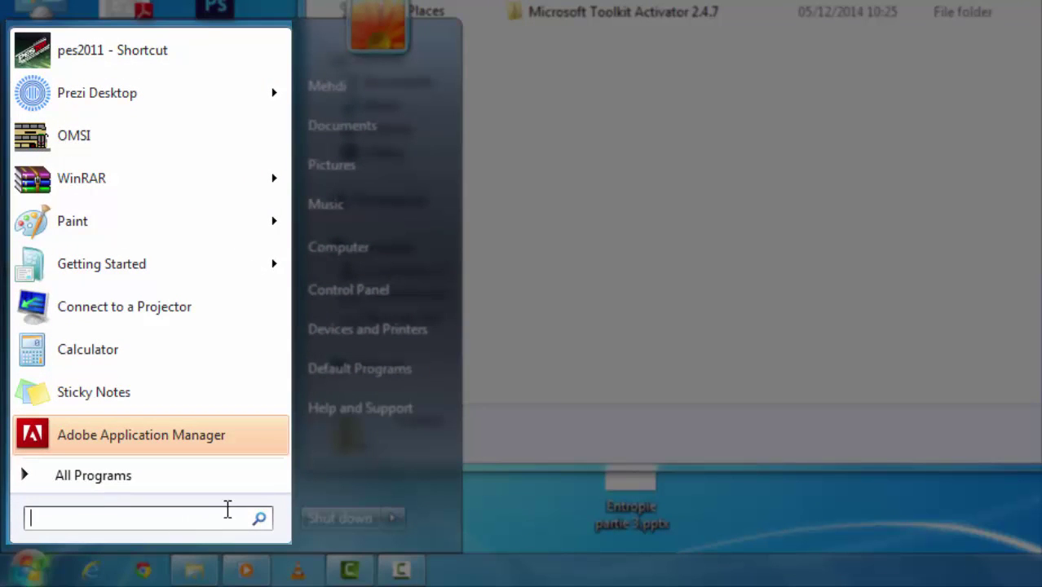
text(info)
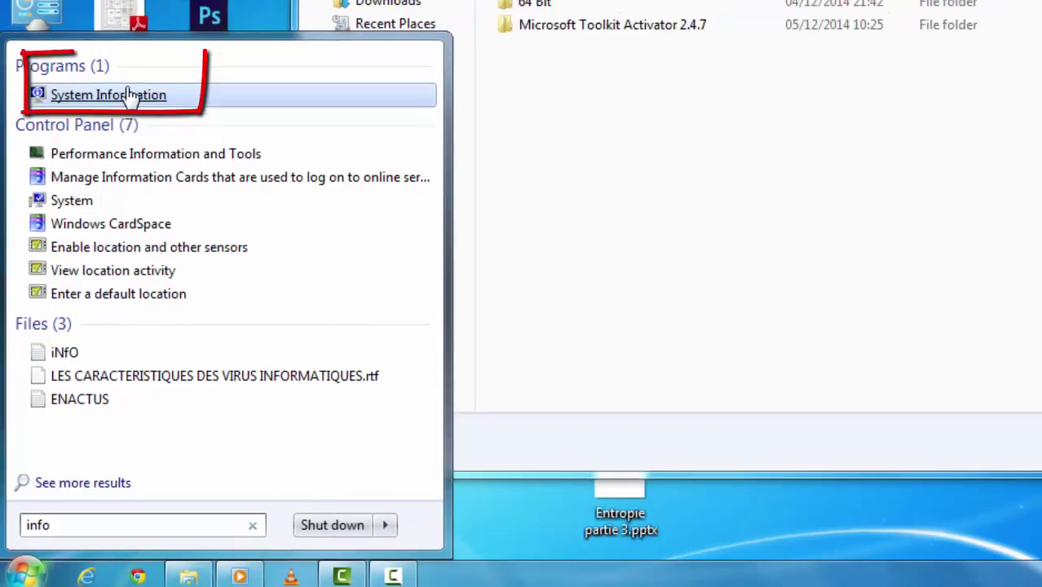
click(130, 95)
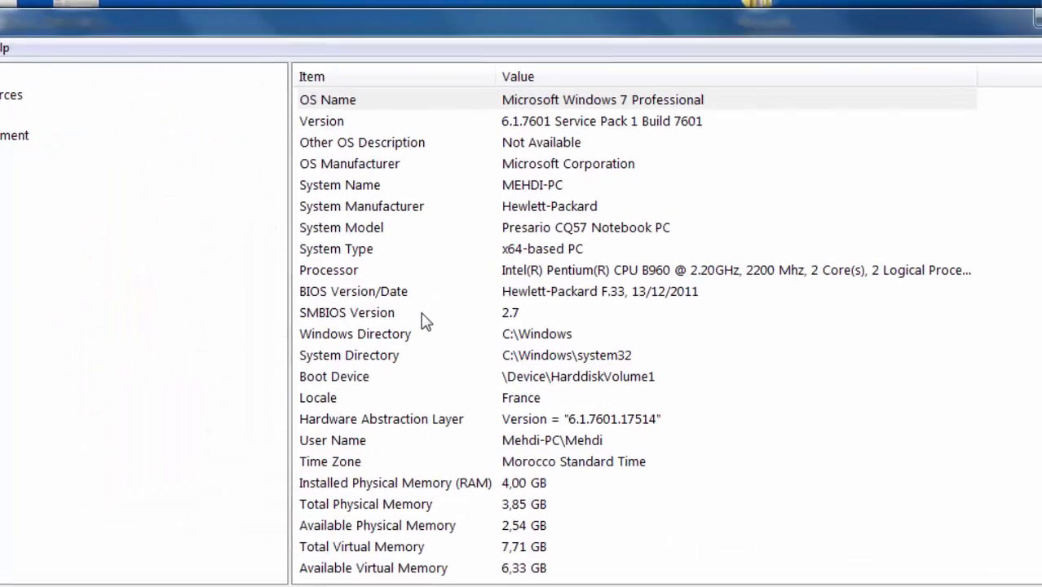
click(342, 233)
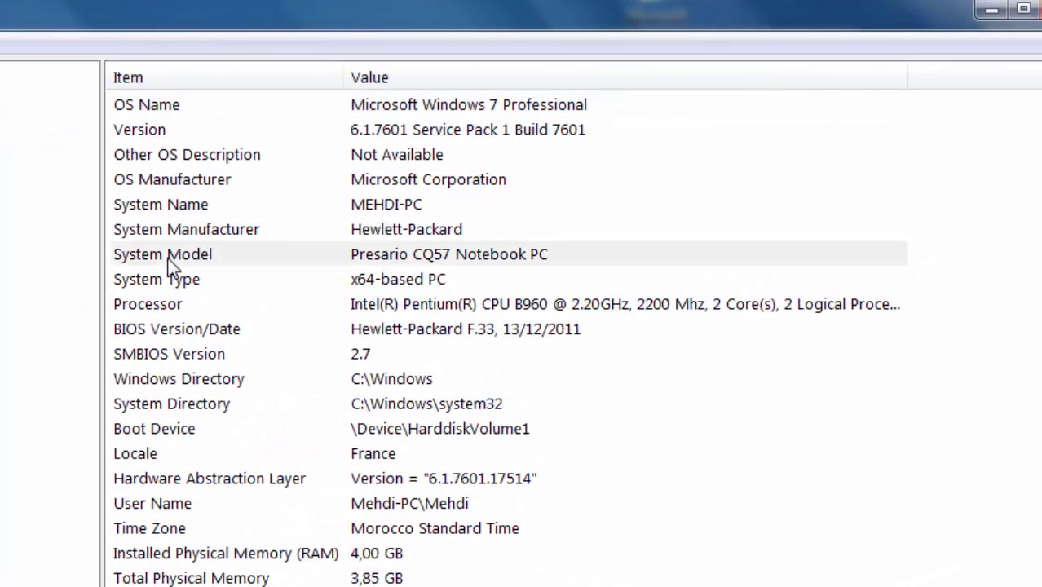
click(342, 248)
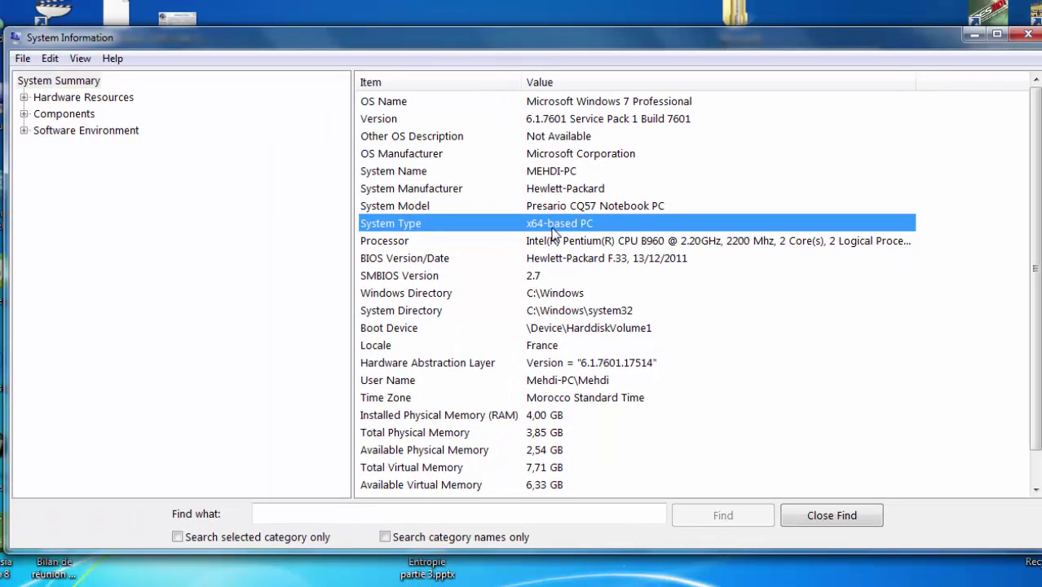
click(1028, 34)
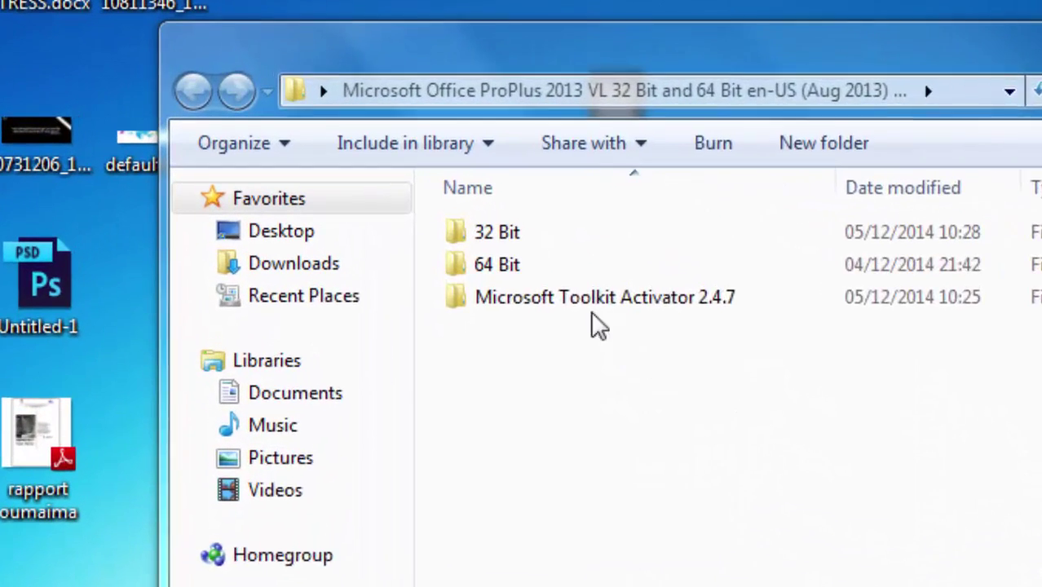
Step: Open the archive Office_ProPlus_2013_VL_64Bit_En-US-Aug2013.iso from the 64 Bit folder's ~Get Your Software Here subfolder and run its setup.exe
double_click(527, 271)
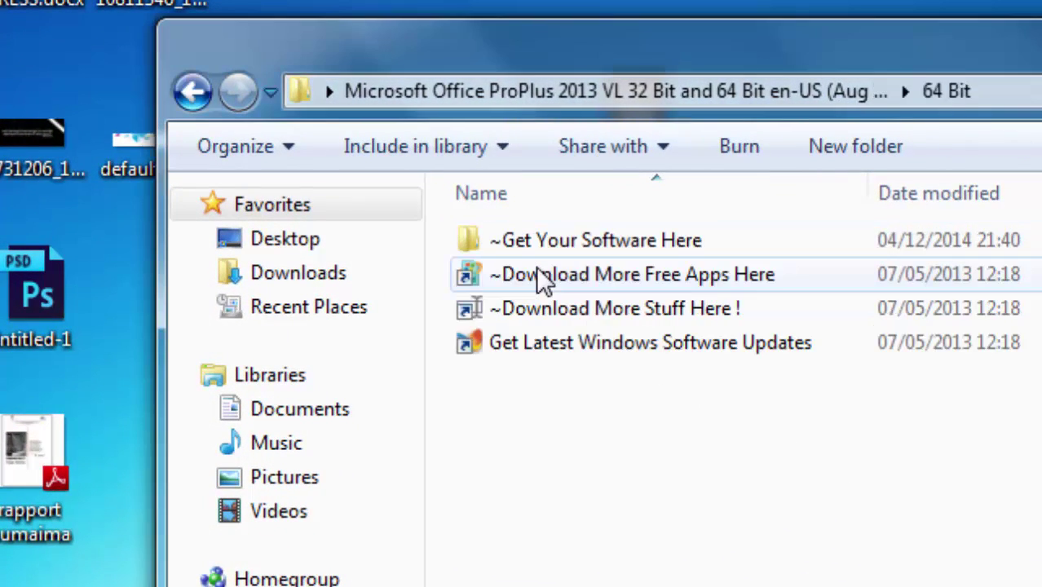
double_click(602, 242)
double_click(615, 275)
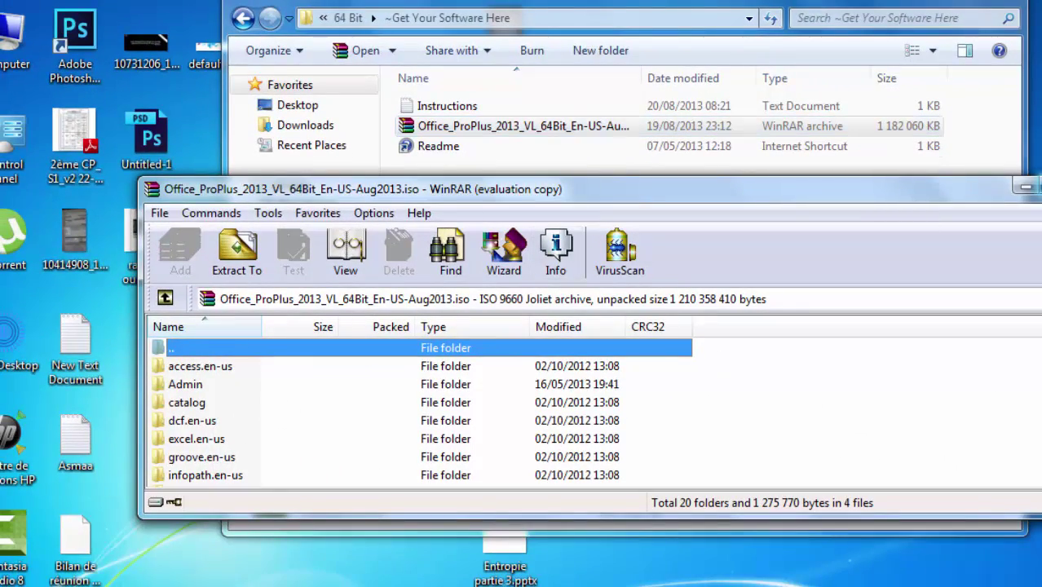
click(1037, 187)
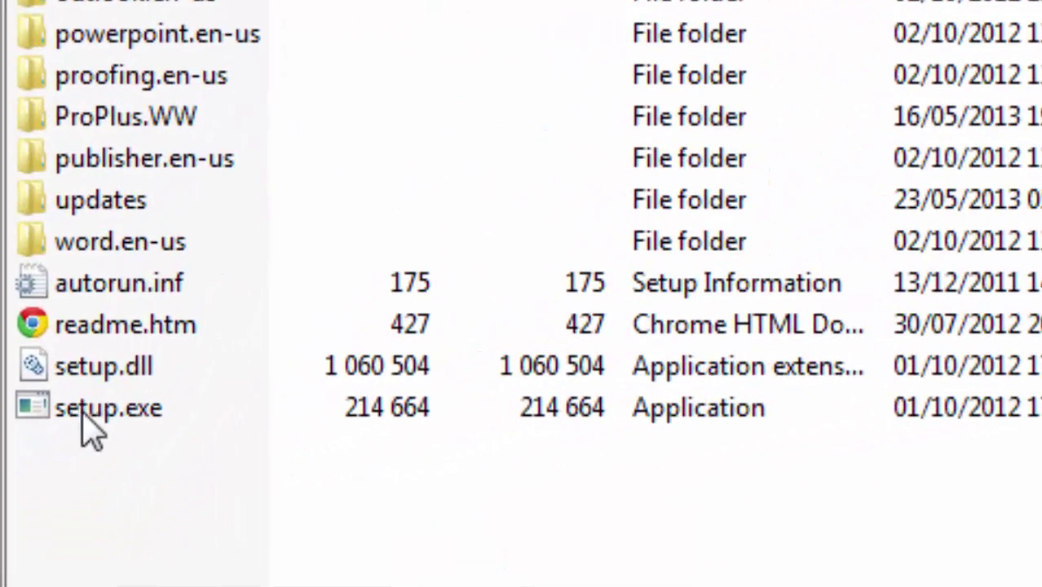
click(91, 424)
double_click(91, 420)
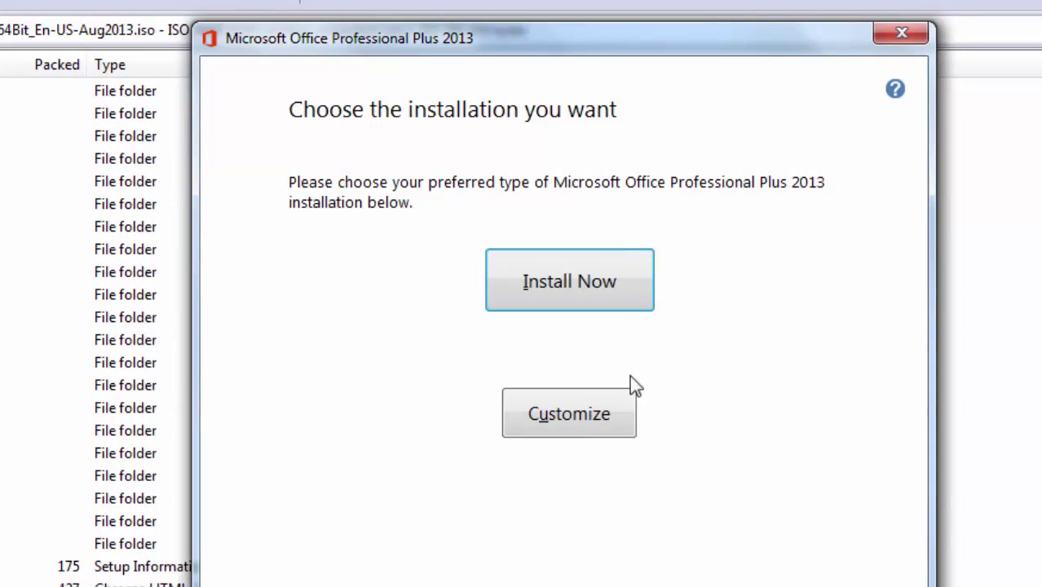
Step: Choose a customized installation and set Microsoft Access, InfoPath, Lync and OneNote to Not Available
click(538, 421)
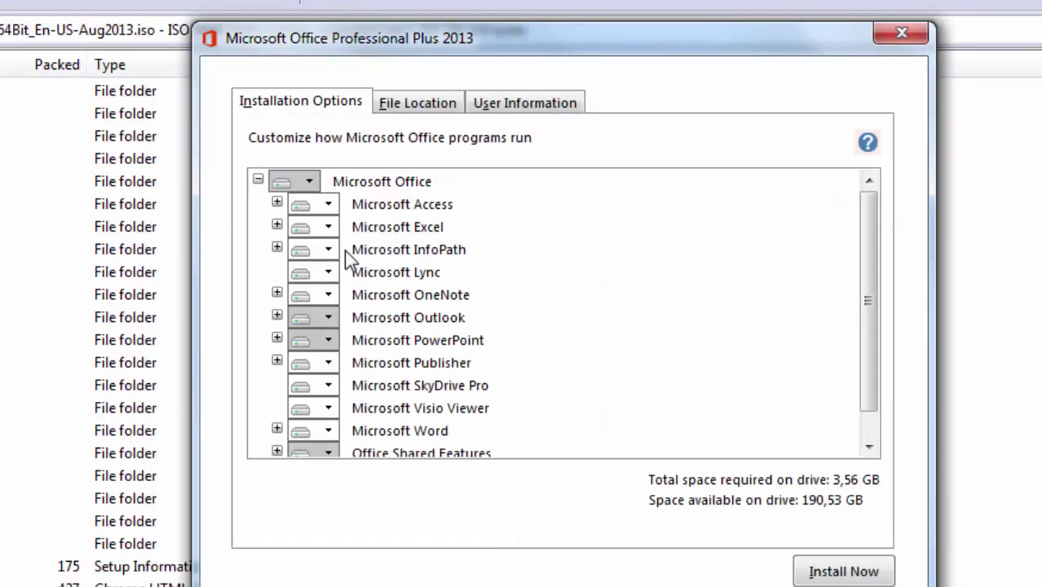
click(328, 204)
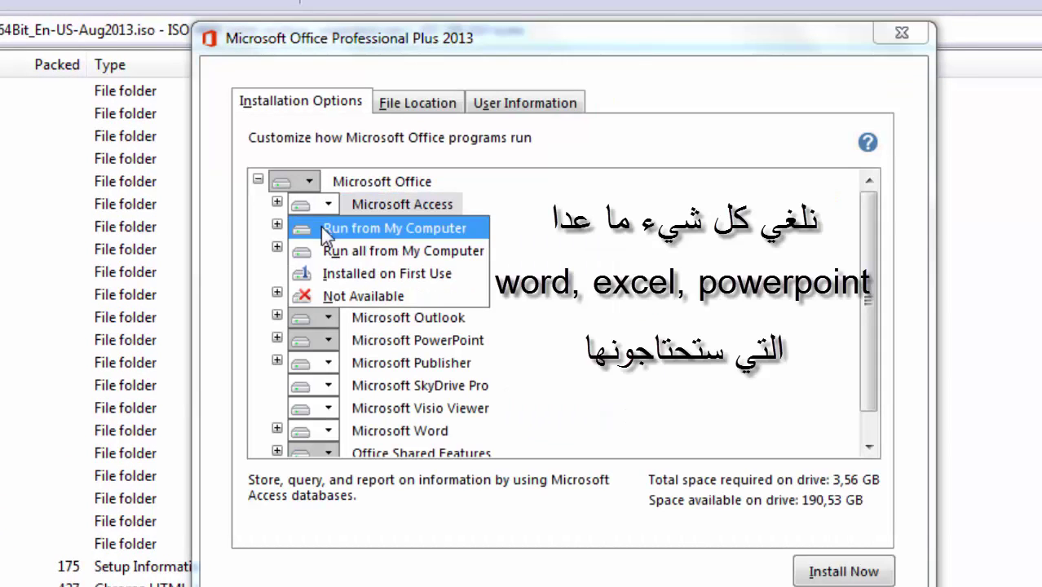
click(343, 295)
click(320, 253)
click(321, 255)
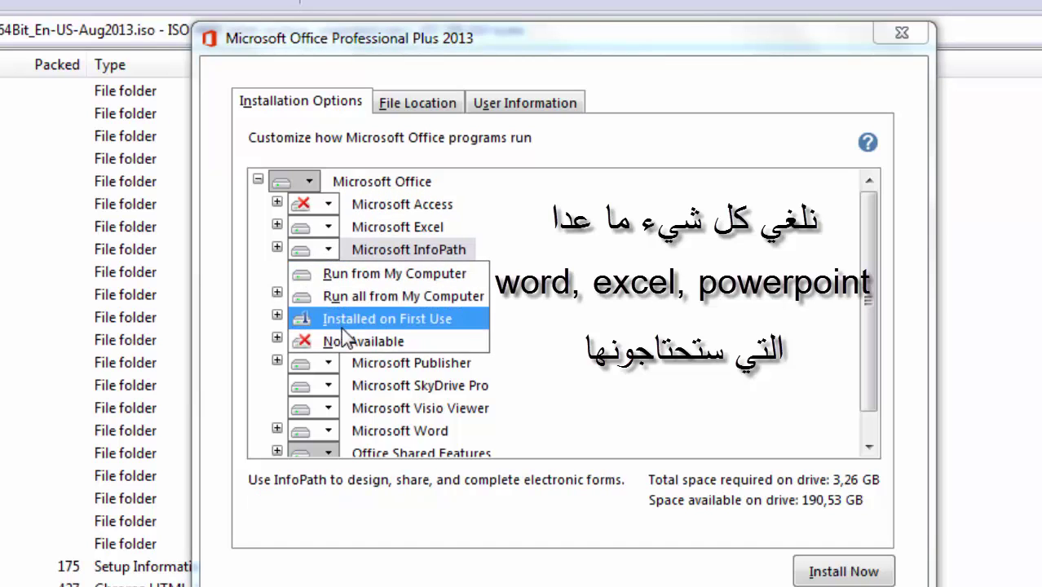
click(349, 344)
click(335, 279)
click(334, 279)
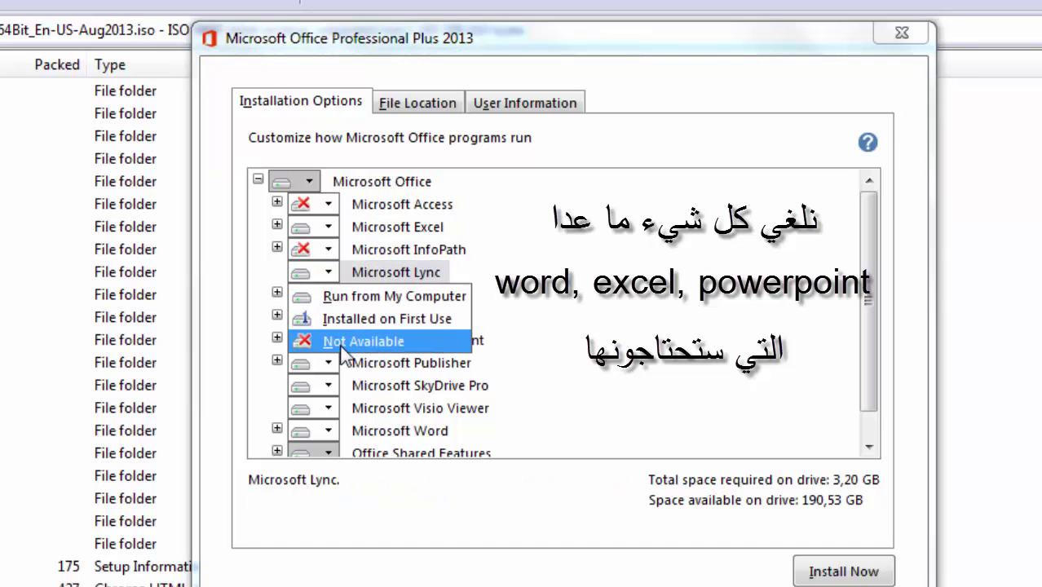
click(344, 341)
click(331, 299)
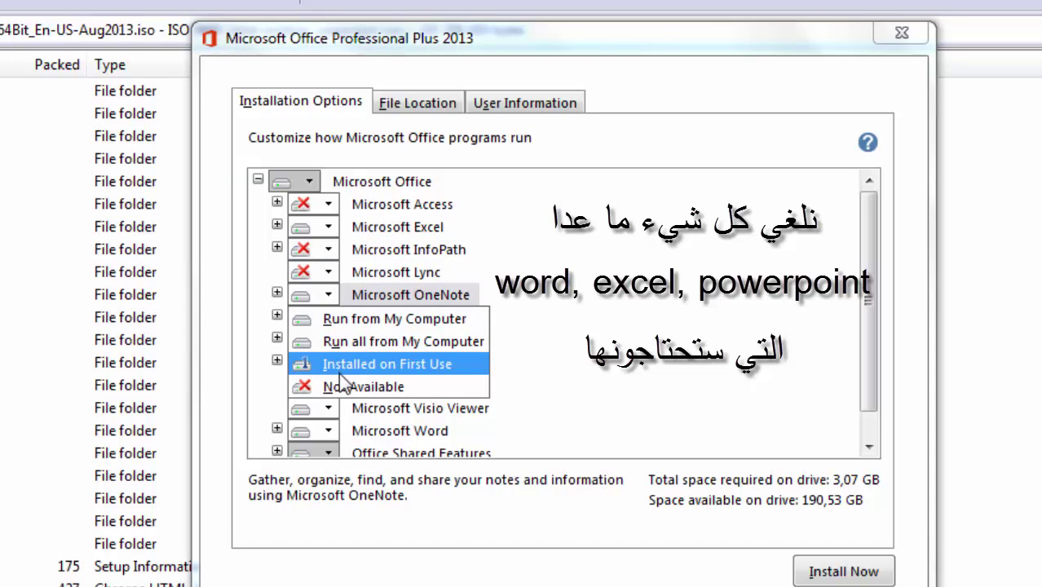
click(338, 384)
Step: Set Microsoft Outlook, Publisher, Visio Viewer and SkyDrive Pro to Not Available in the installation options
click(322, 321)
click(322, 320)
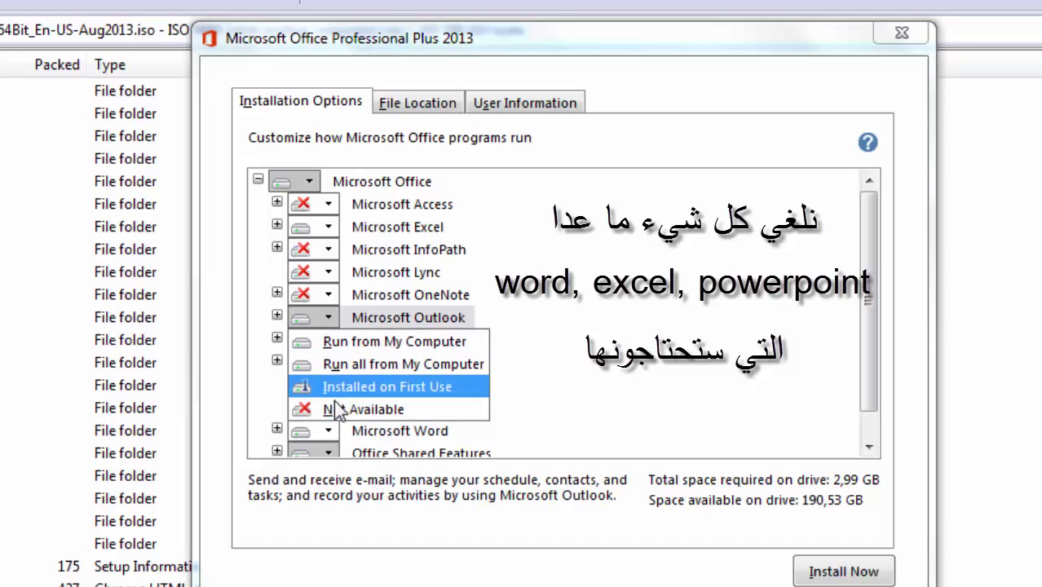
click(337, 410)
click(329, 365)
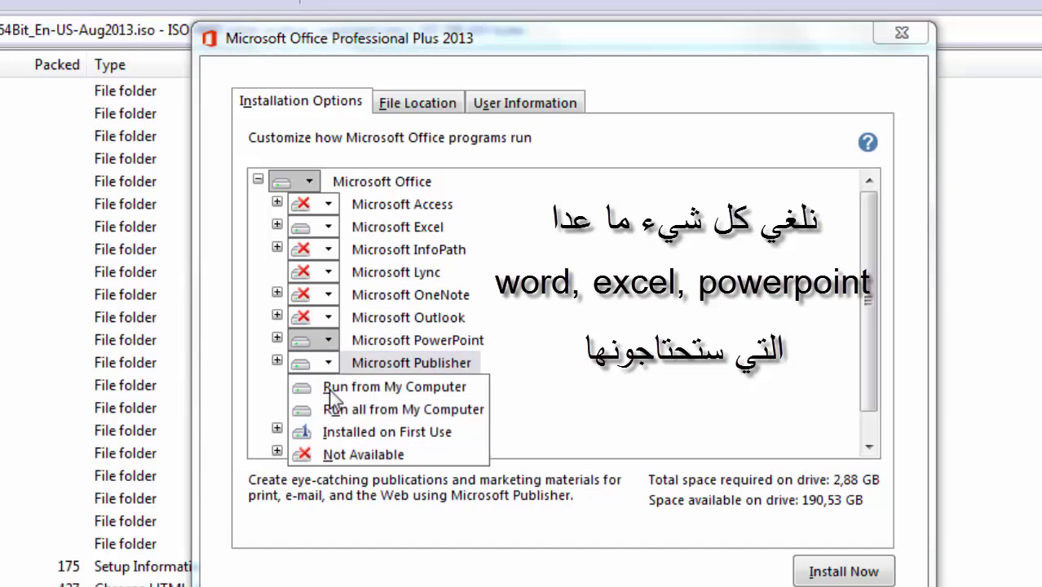
click(341, 453)
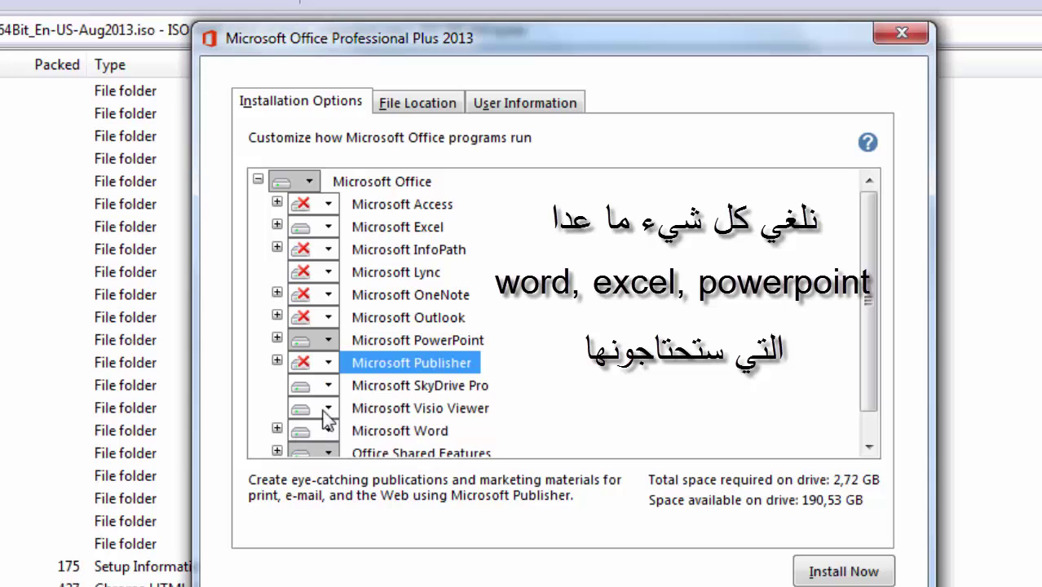
click(329, 408)
click(349, 454)
click(329, 386)
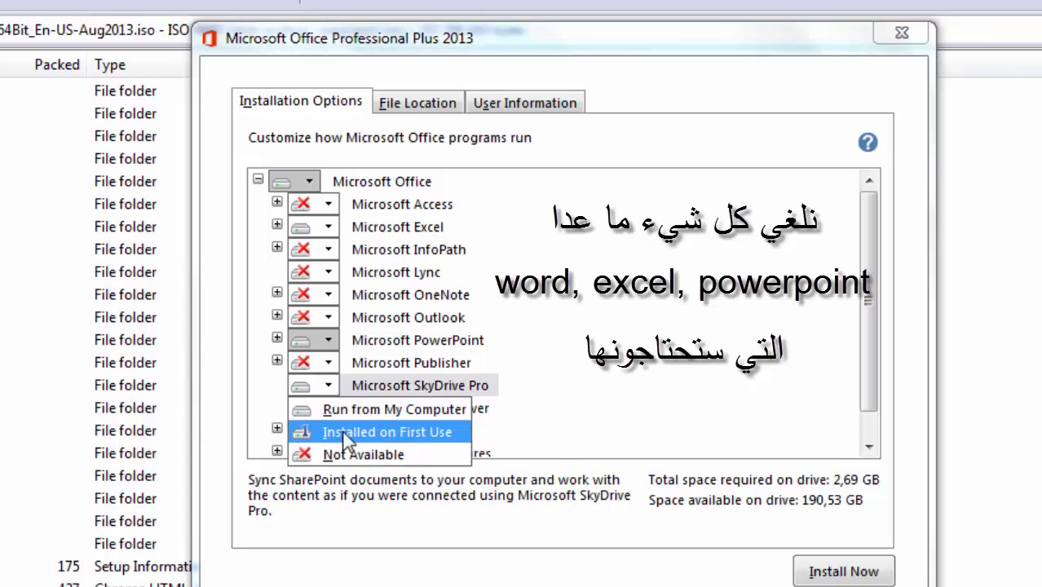
click(348, 453)
Step: Install Office with Word, PowerPoint and Excel kept in the selection, and close the finished installer and the archive window
click(454, 435)
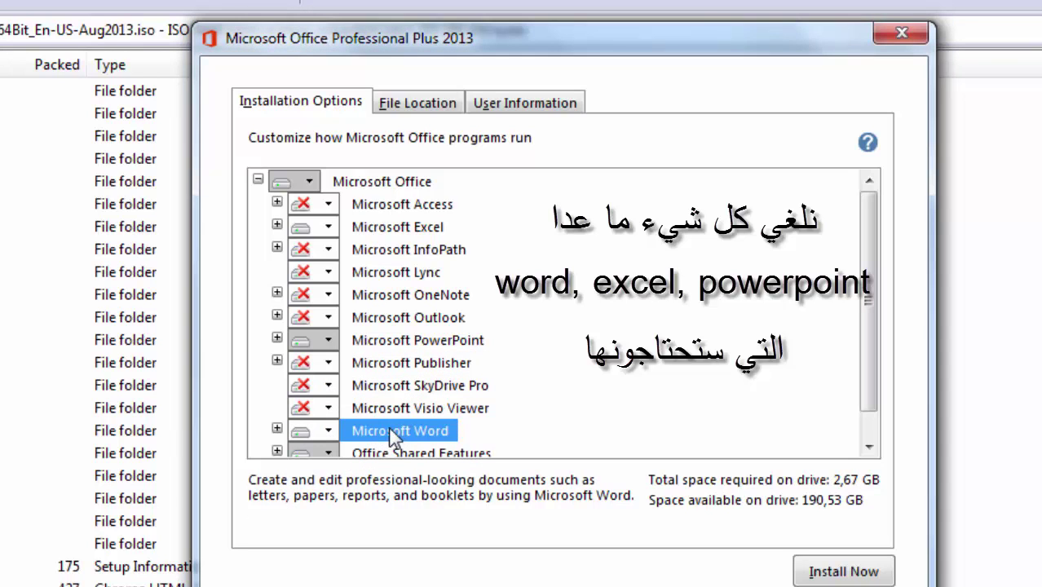
click(389, 343)
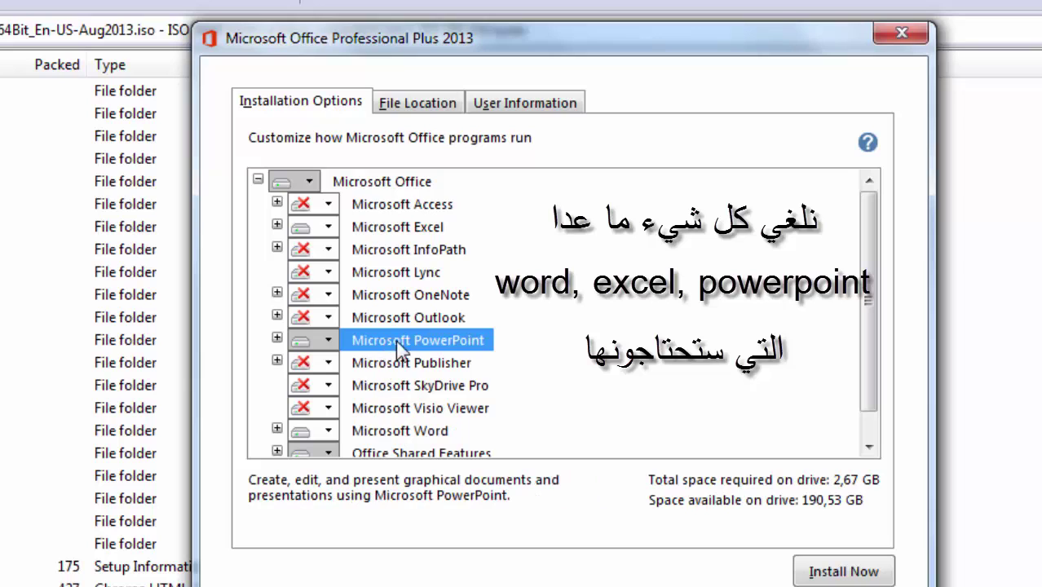
click(399, 228)
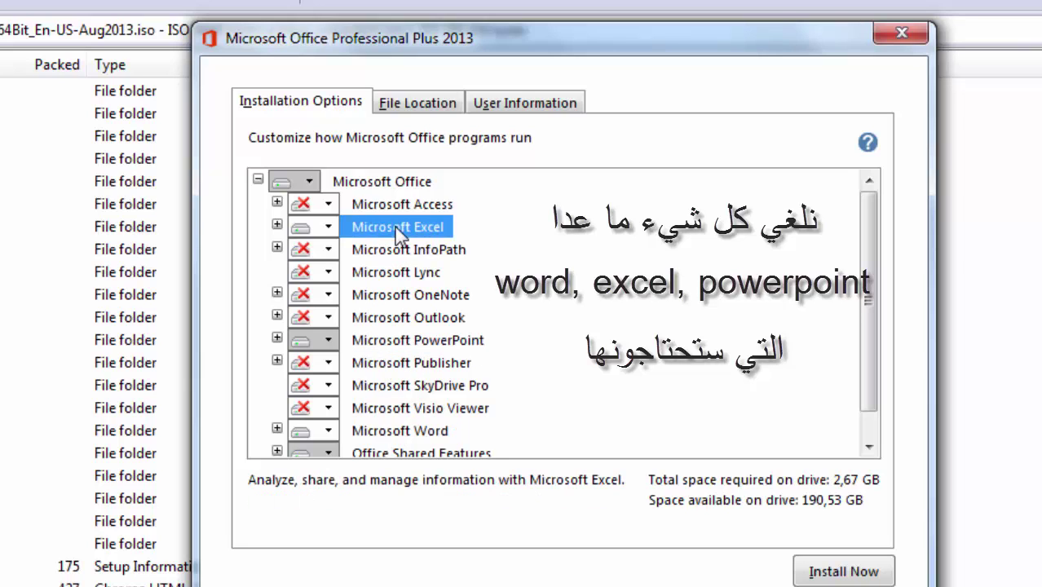
click(842, 575)
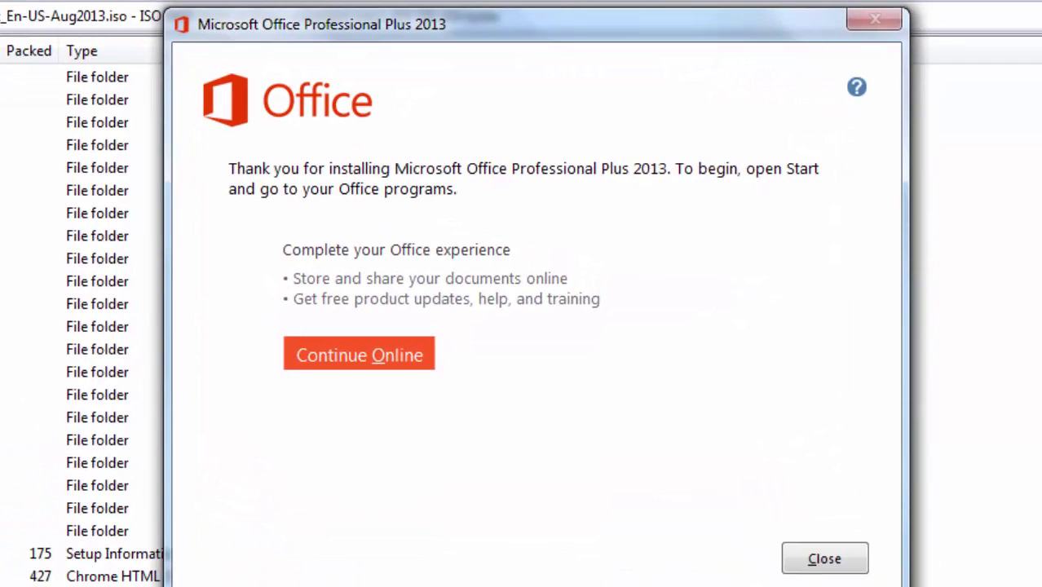
click(825, 559)
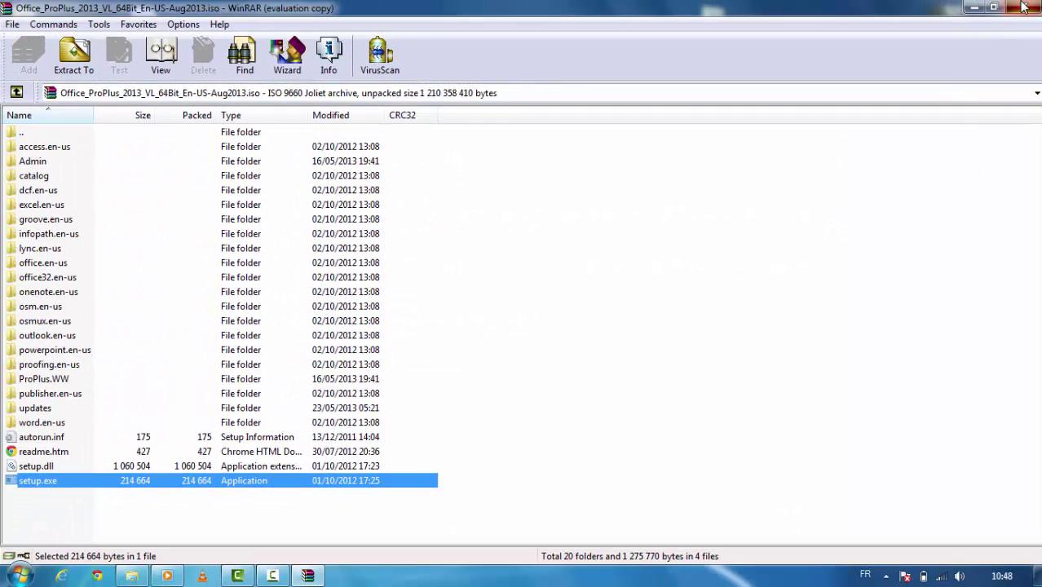
click(1023, 6)
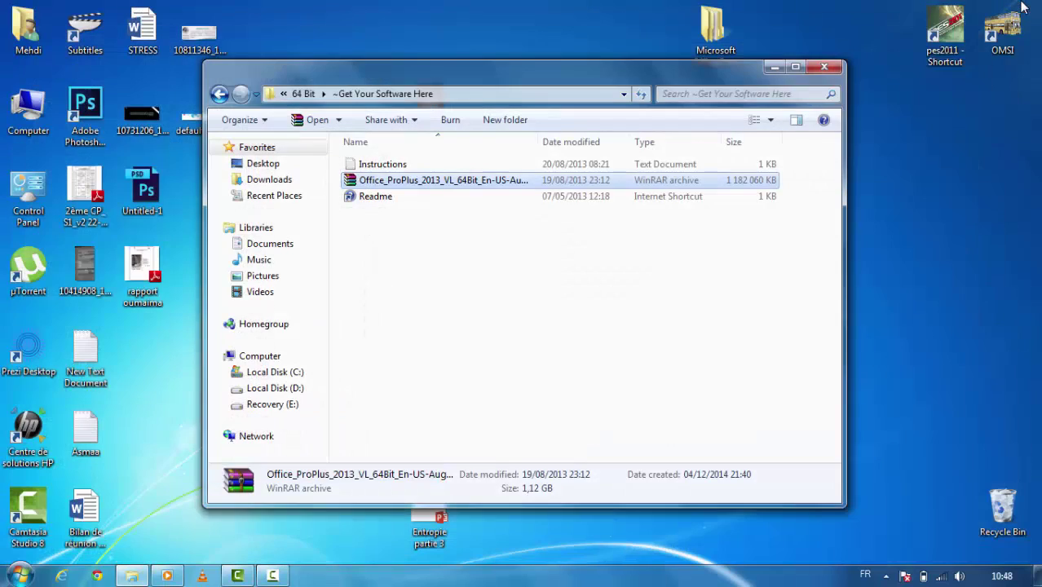
Step: Run Microsoft Toolkit as administrator from the ~Get Your Software Here subfolder of the Microsoft Toolkit Activator 2.4.7 folder
click(218, 94)
click(219, 94)
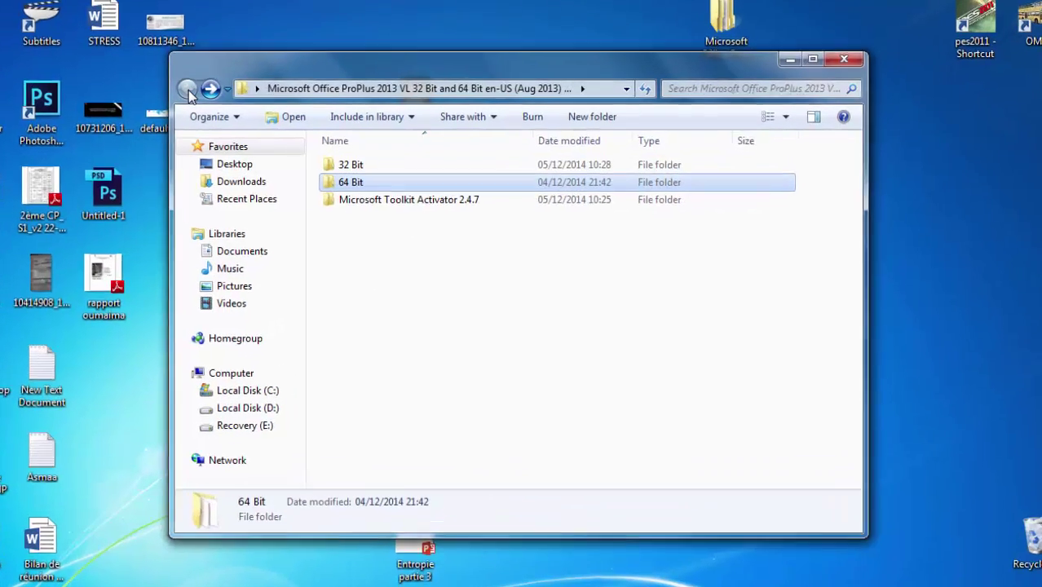
click(453, 202)
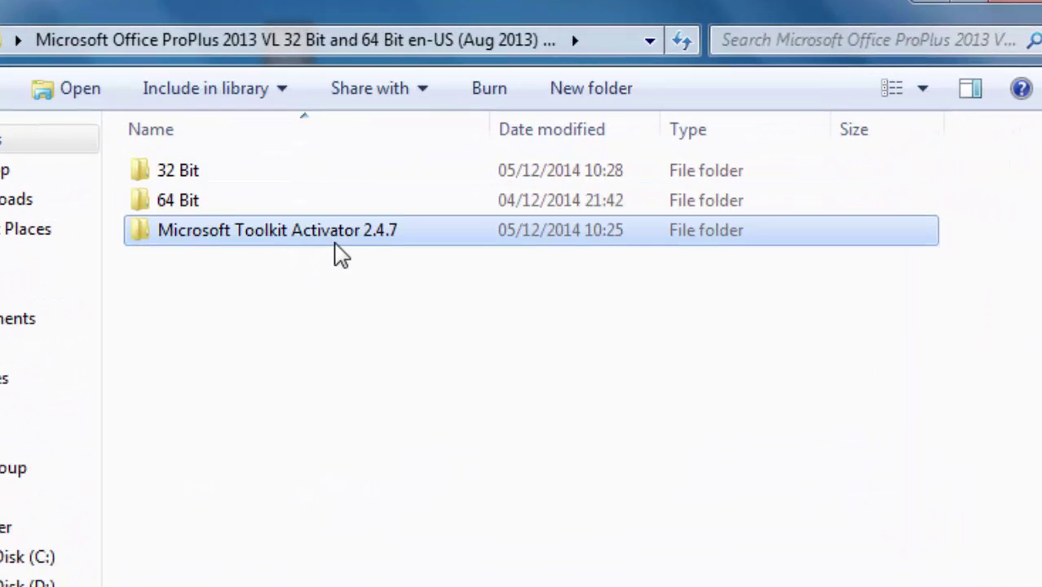
double_click(334, 243)
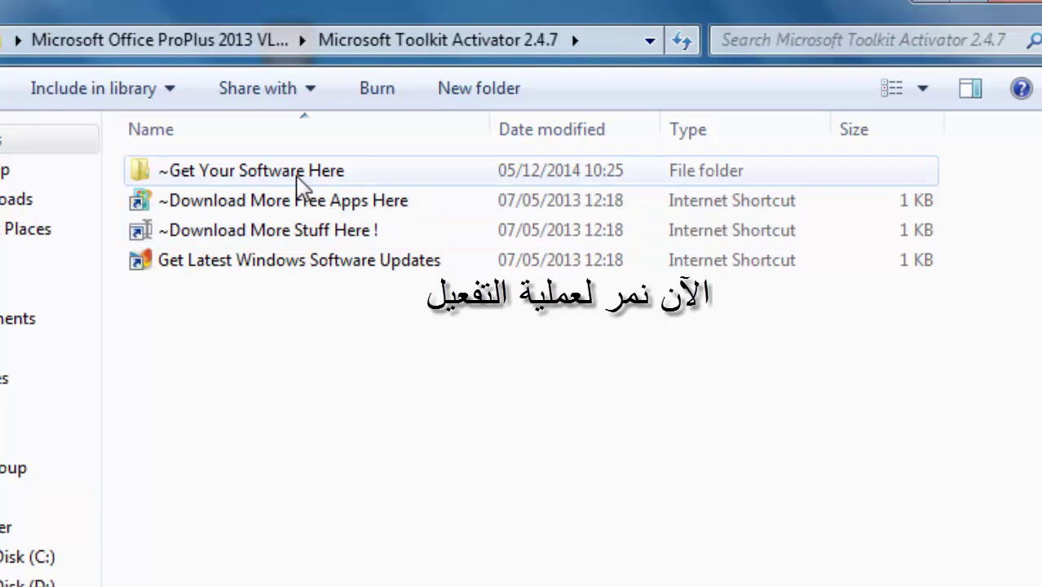
double_click(300, 182)
click(279, 181)
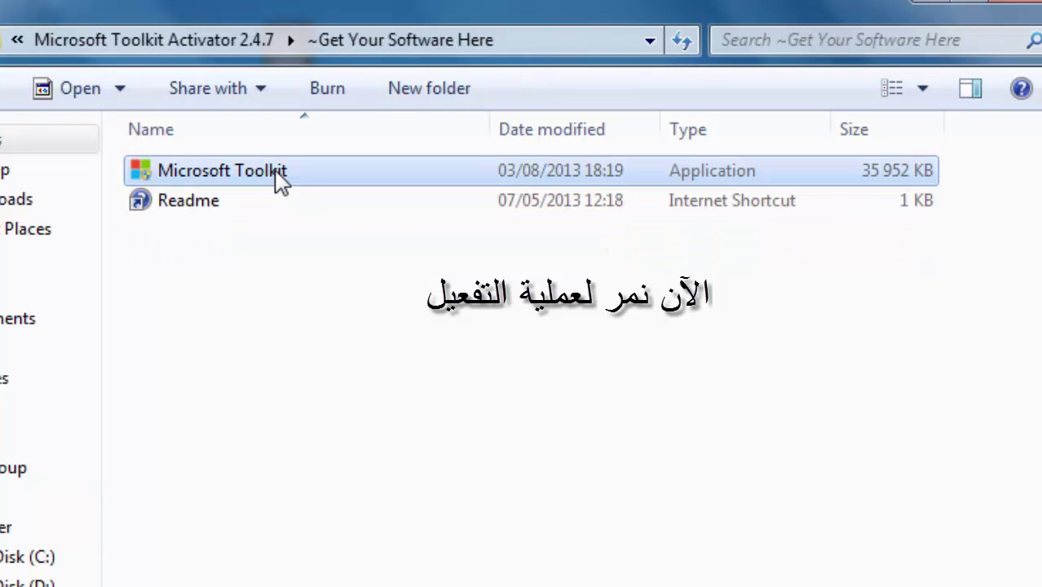
right_click(279, 181)
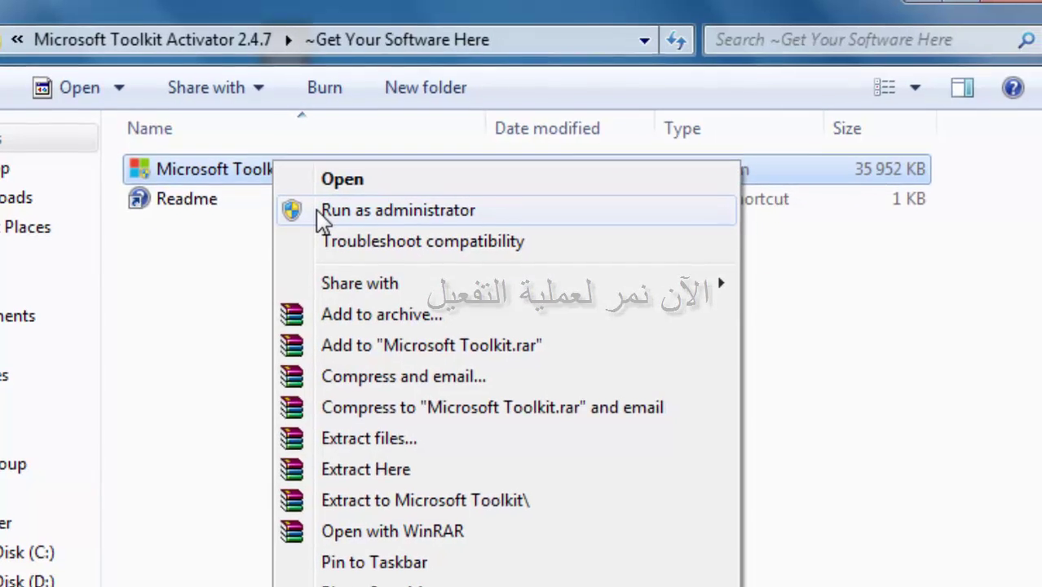
click(319, 212)
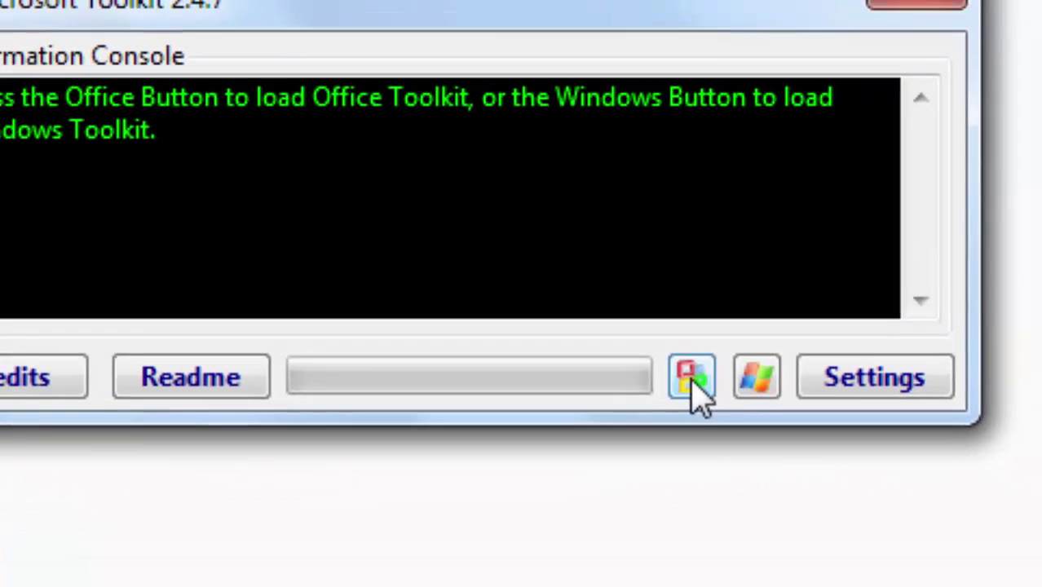
Step: Load the Office Toolkit and install the AutoKMS tool from its activation options
click(728, 441)
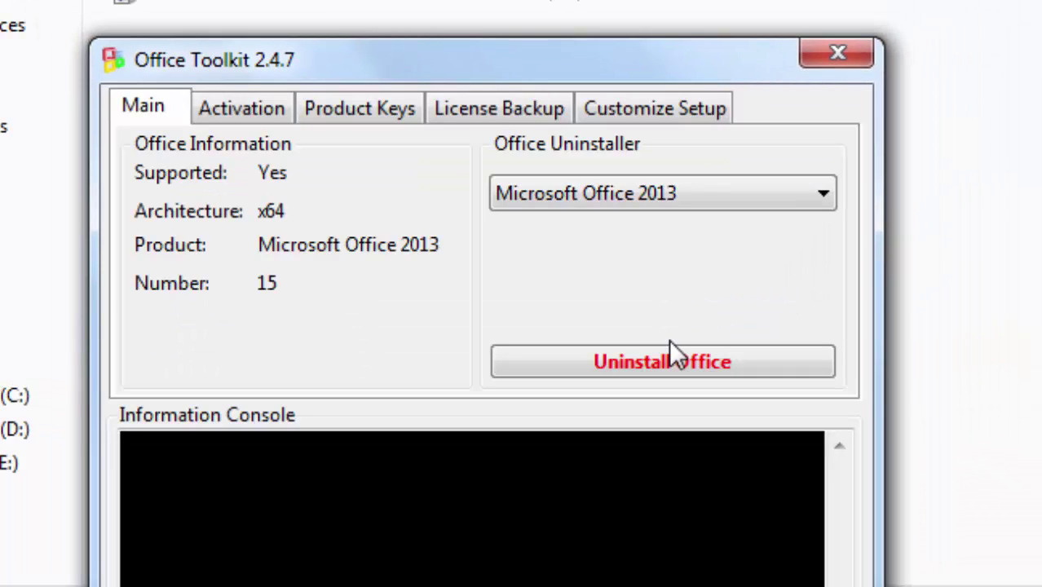
click(264, 117)
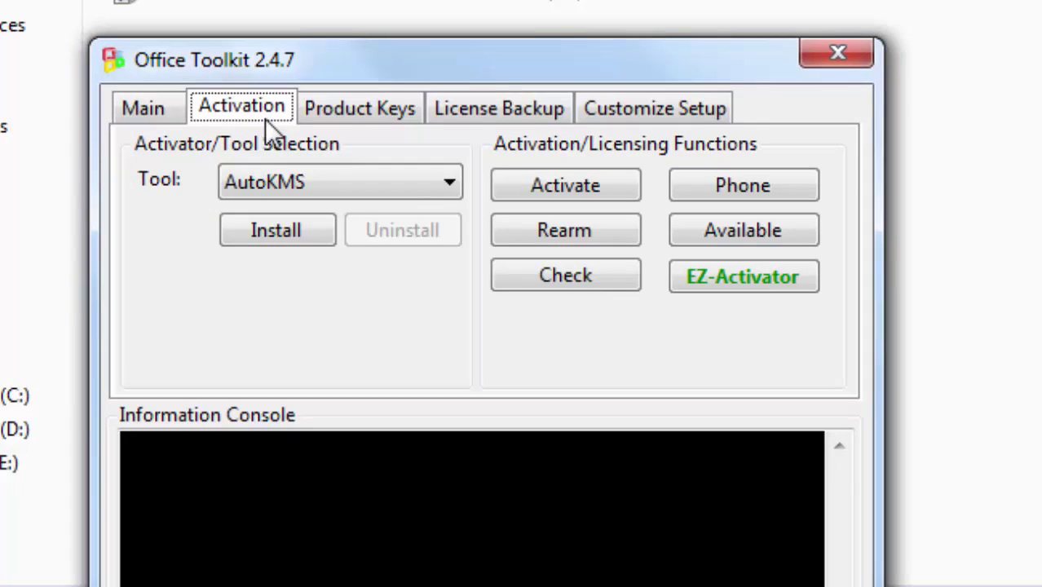
click(268, 231)
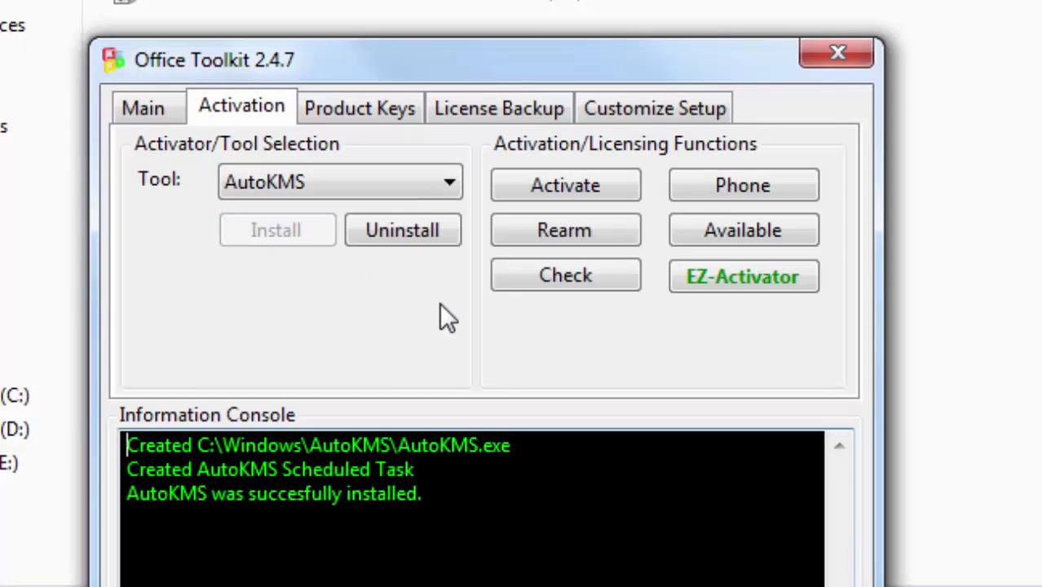
Step: Activate Office with the Office Toolkit, review the activation log to its end, and close the toolkit and its folder window
click(544, 185)
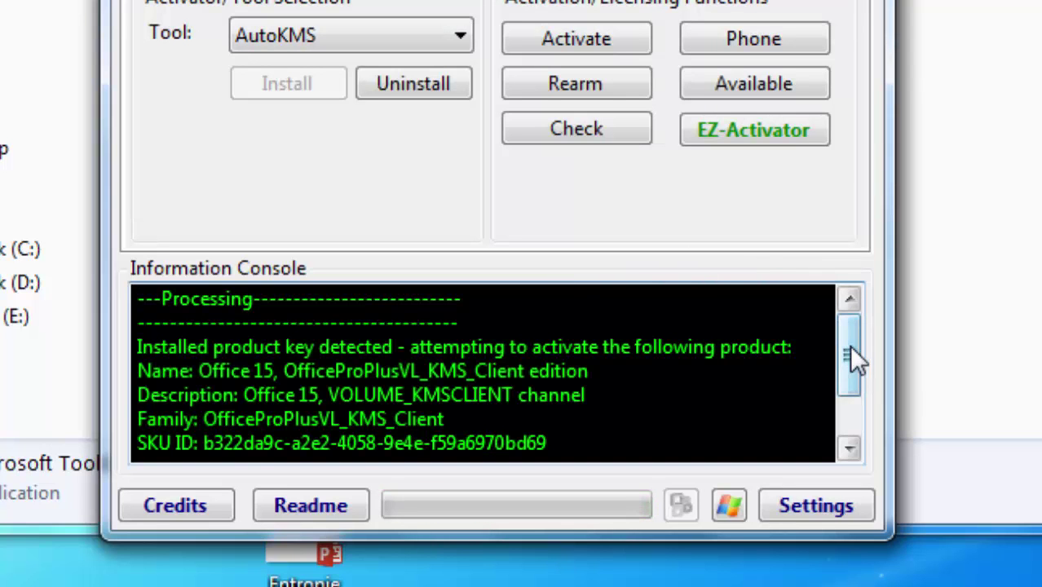
drag(848, 345, 853, 418)
drag(140, 419, 411, 419)
click(411, 420)
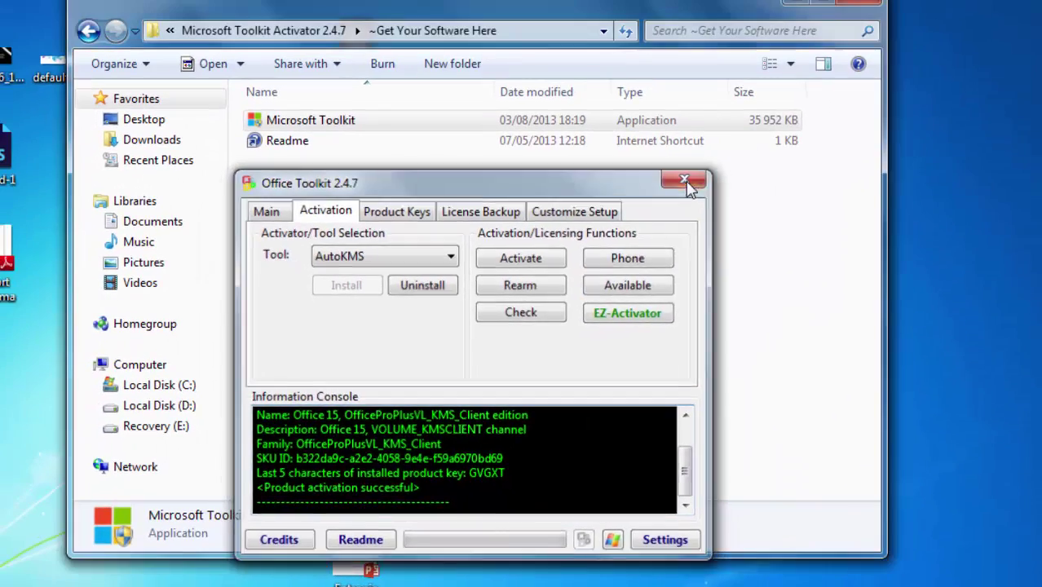
click(792, 6)
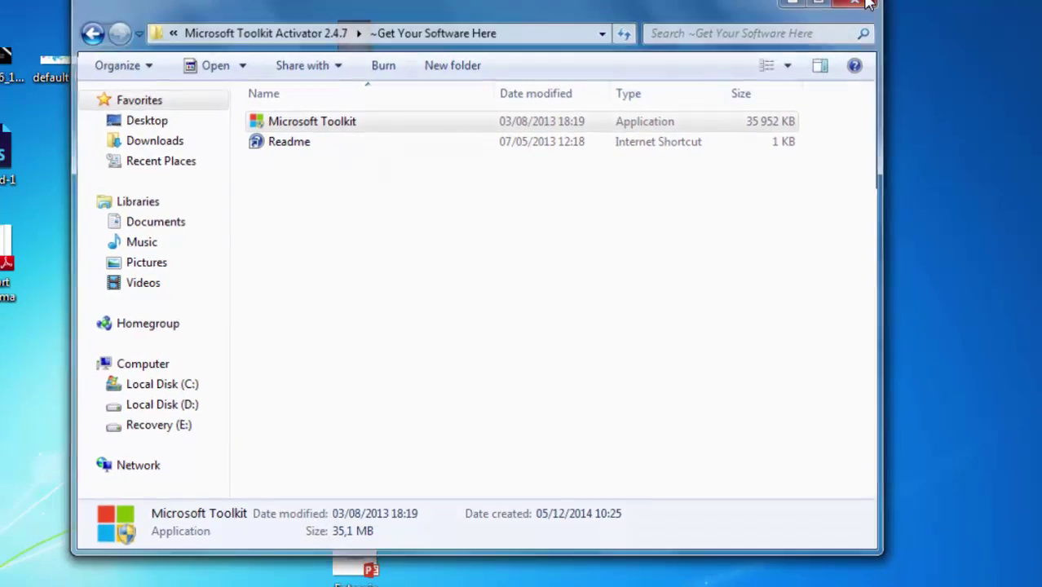
click(869, 4)
Step: Launch Word 2013 from the Microsoft Office 2013 program group
key(super)
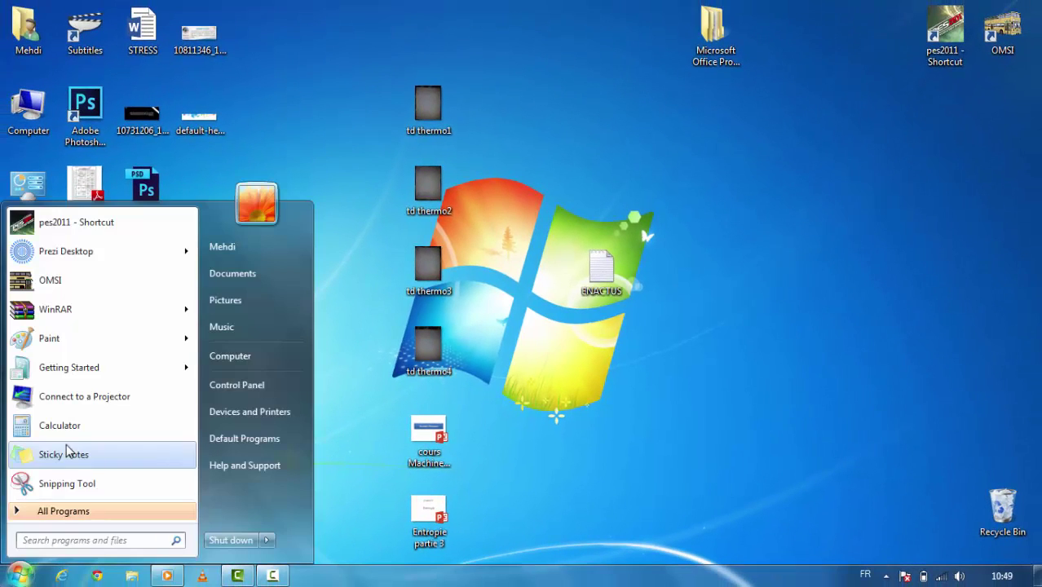
click(57, 512)
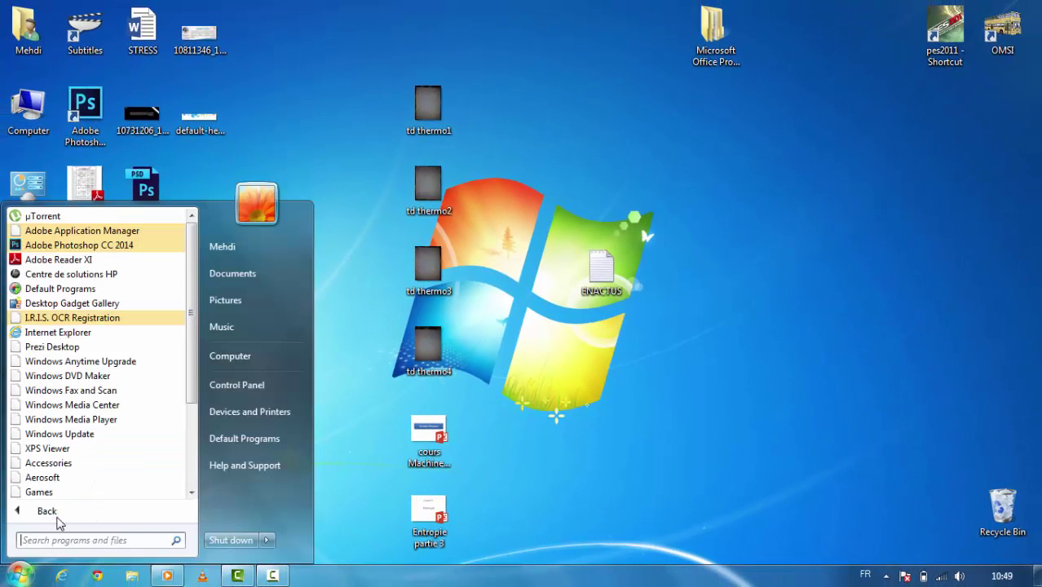
scroll(192, 414, down, 1)
scroll(192, 414, down, 2)
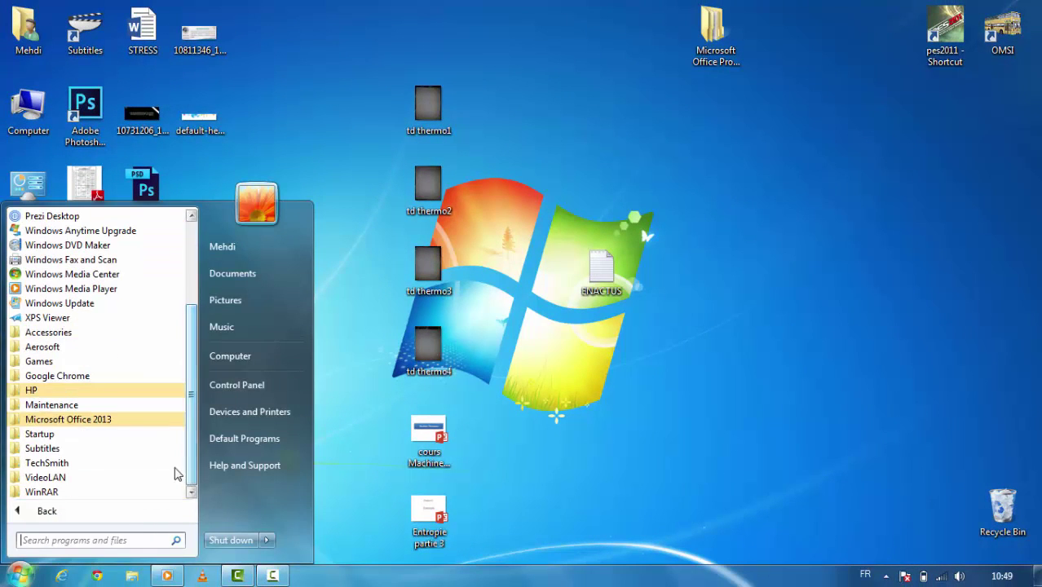
click(82, 421)
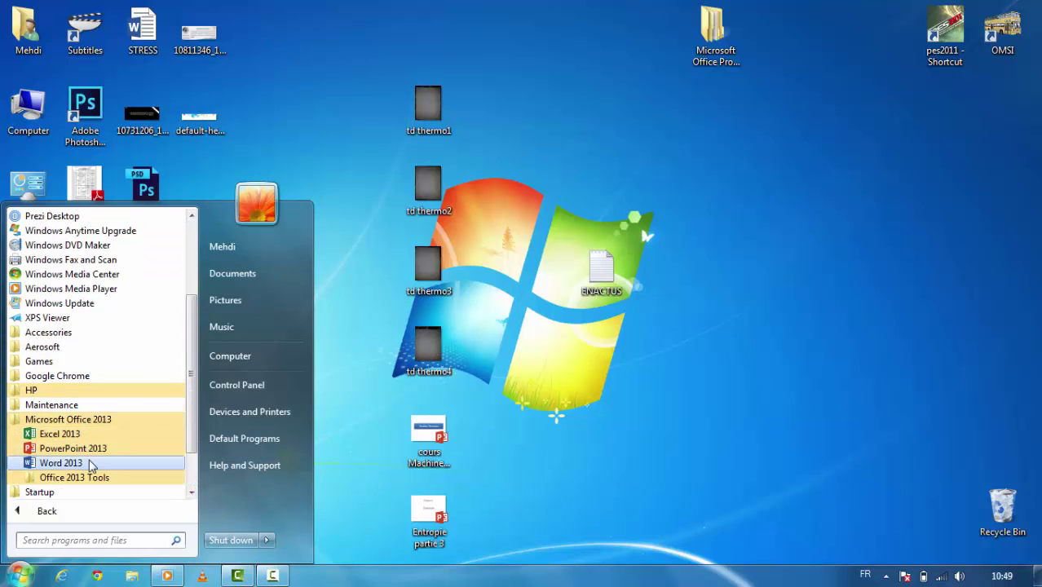
click(82, 462)
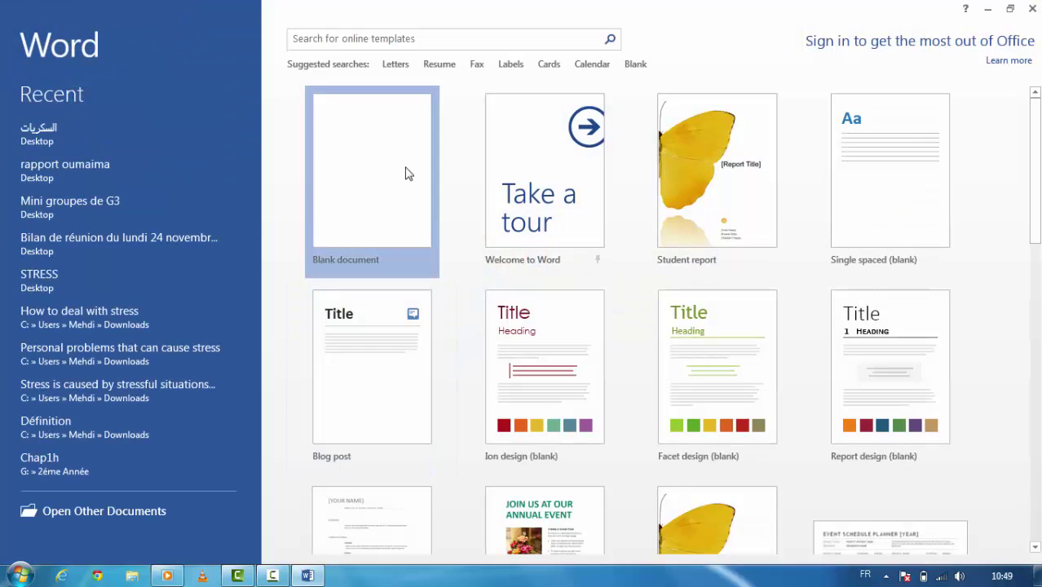
Step: Create a blank document and open Word's Account page to check the product activation
click(408, 173)
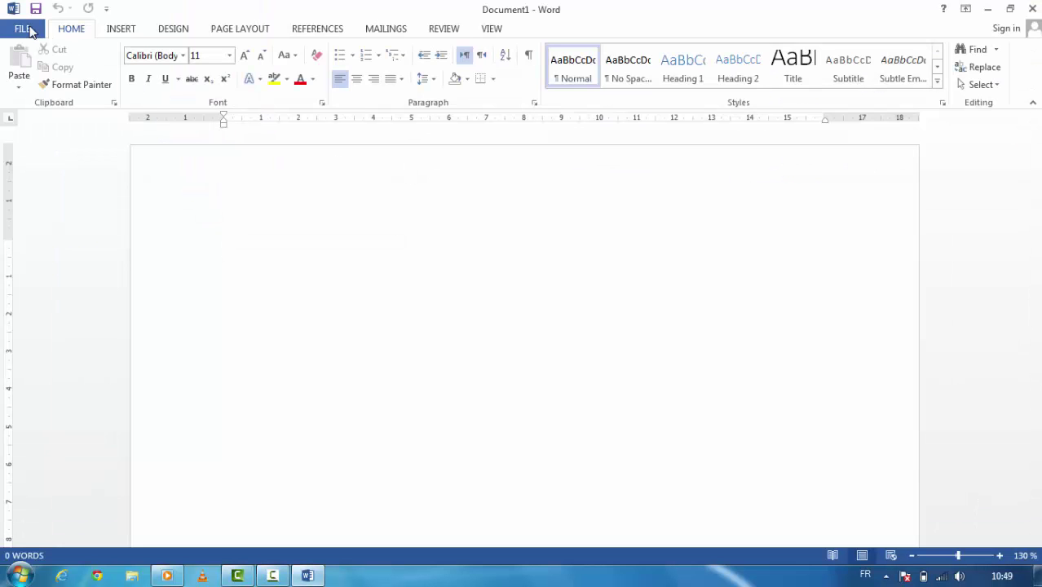
click(27, 29)
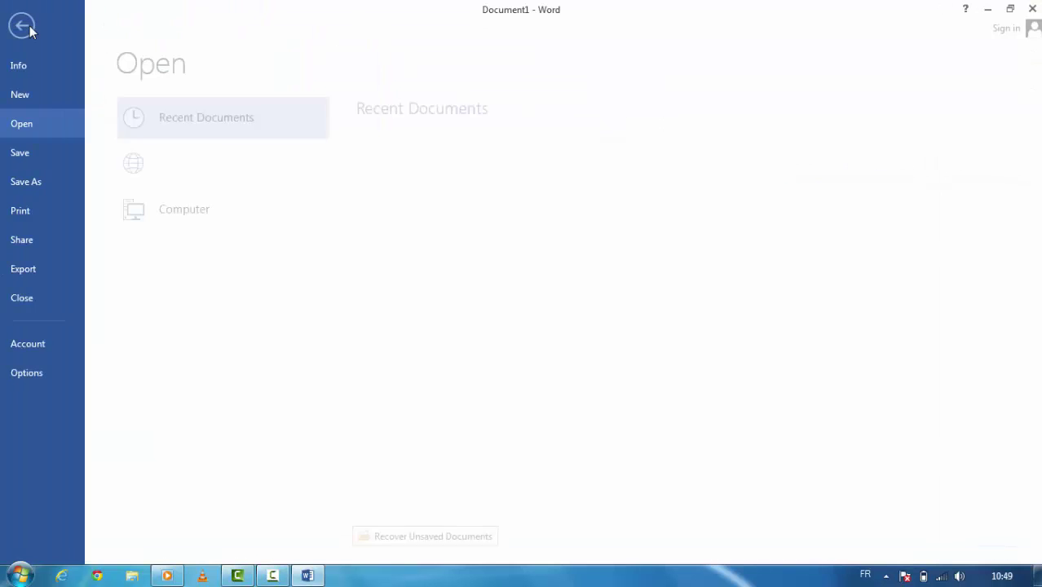
click(36, 343)
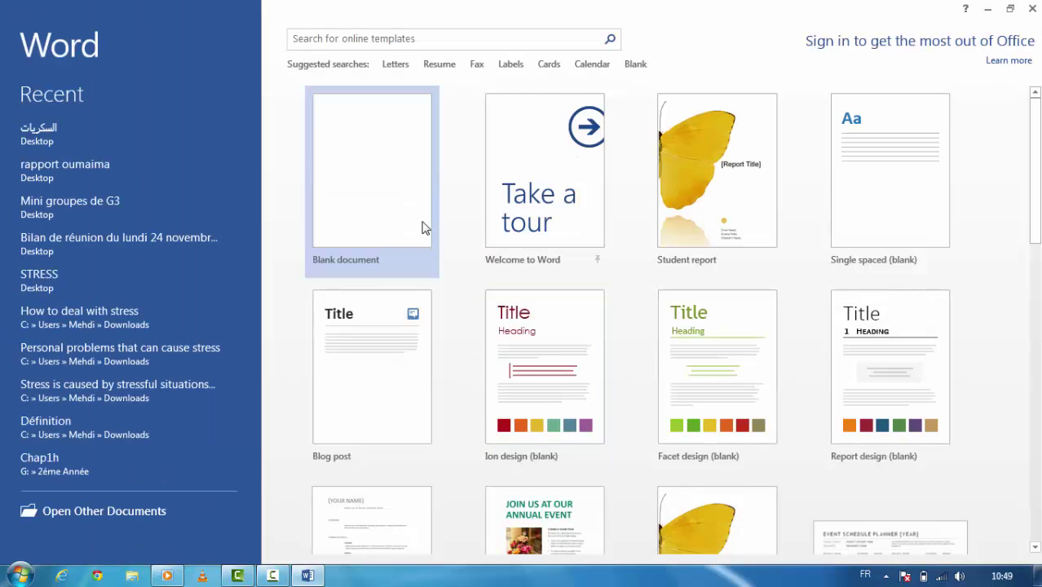
Step: Create a blank document and write "Merci pour votre attention" with "Bye b" on the line below
click(422, 227)
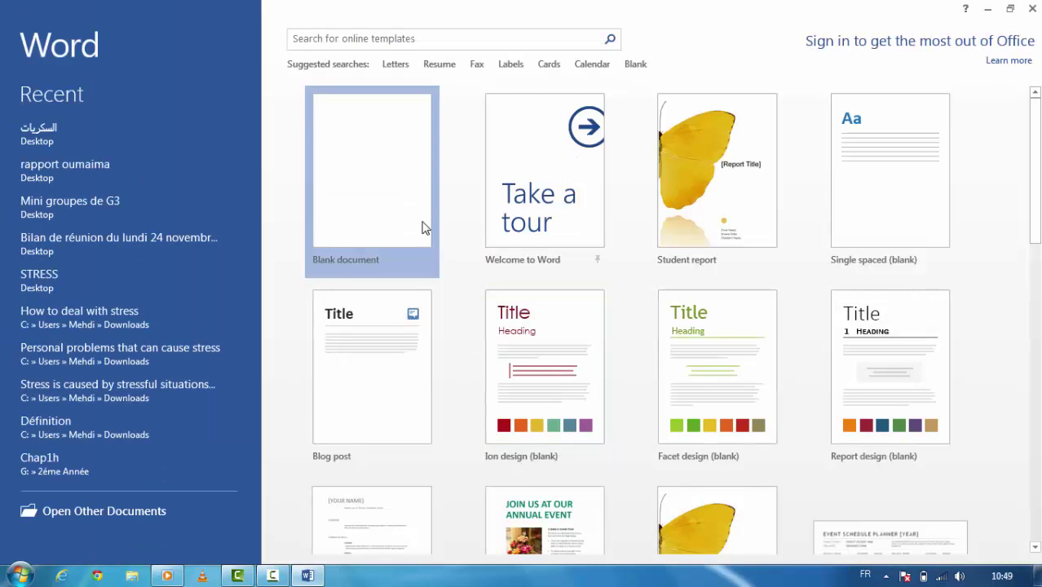
text(Merc)
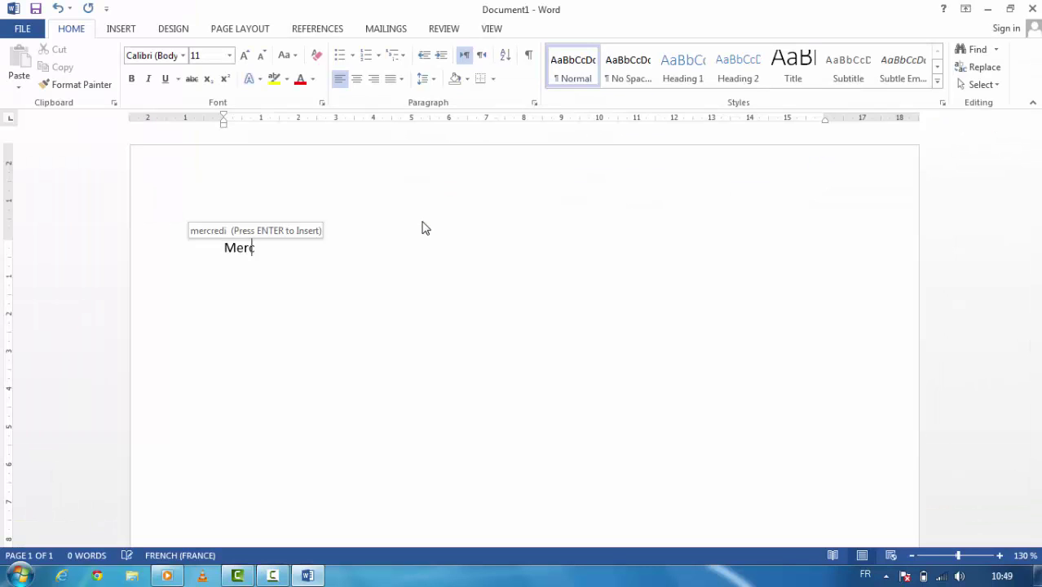
text(i pour vo)
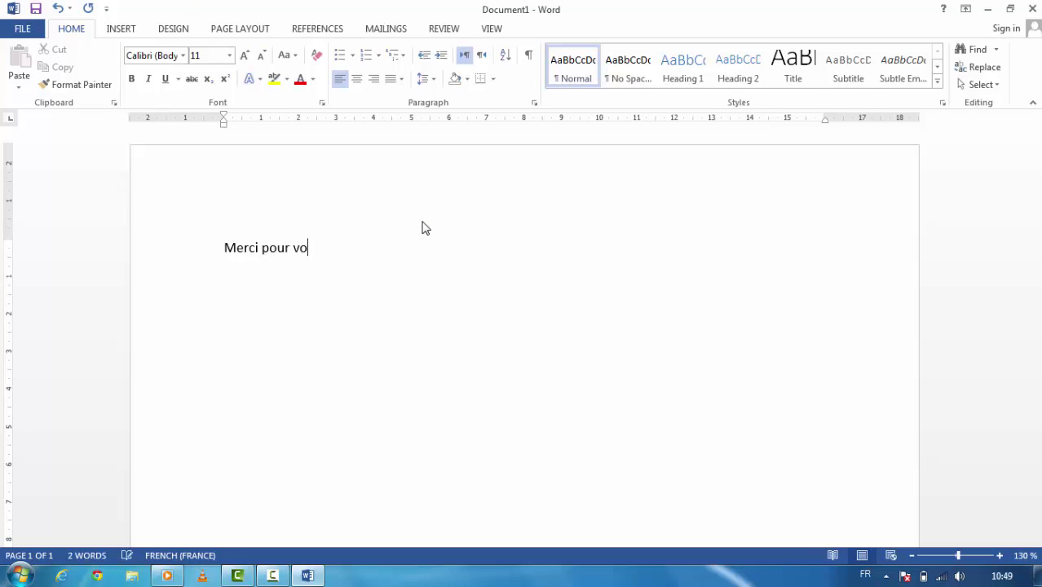
text(tre attention)
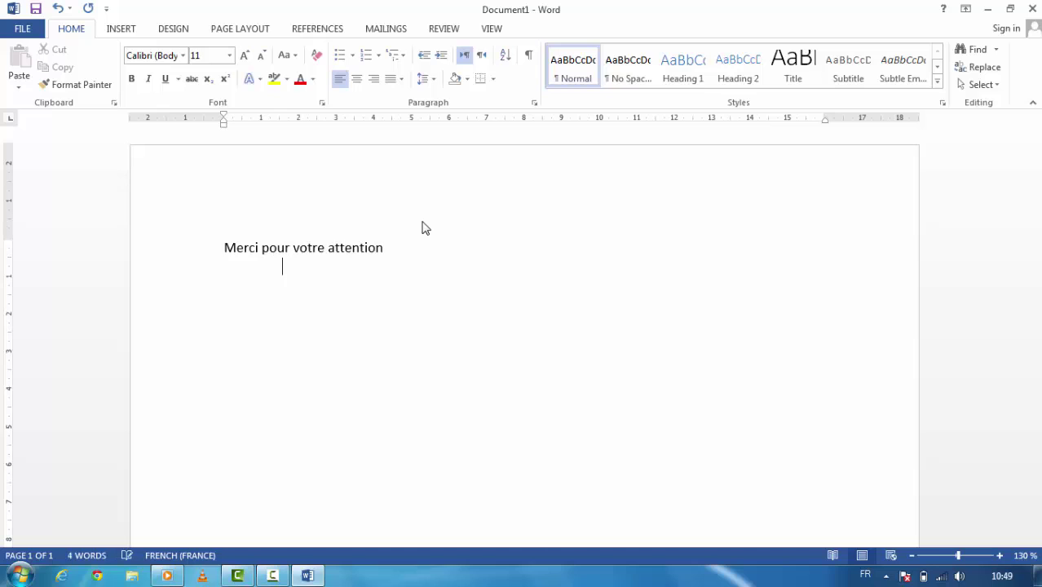
text( Bye b)
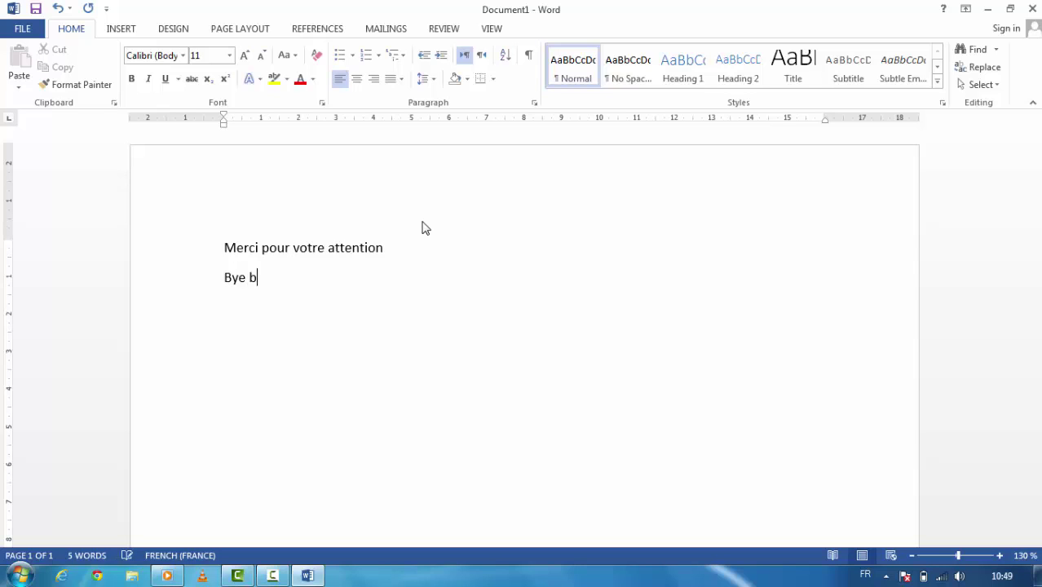